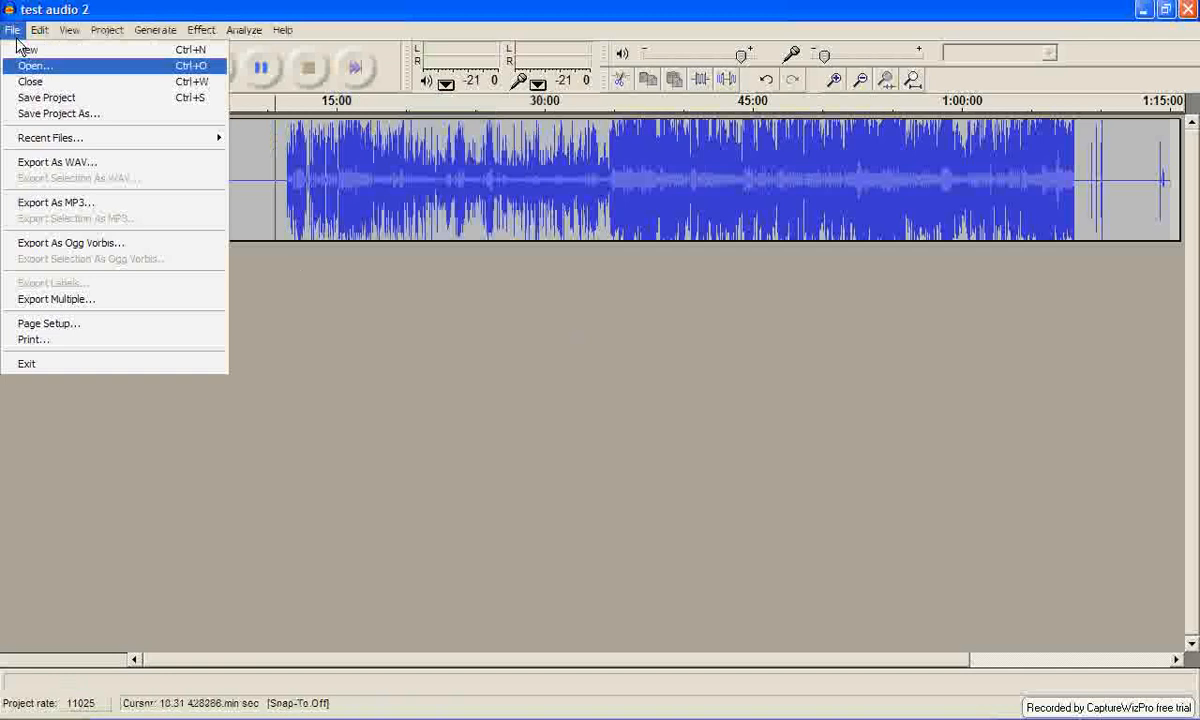
left_click(35, 65)
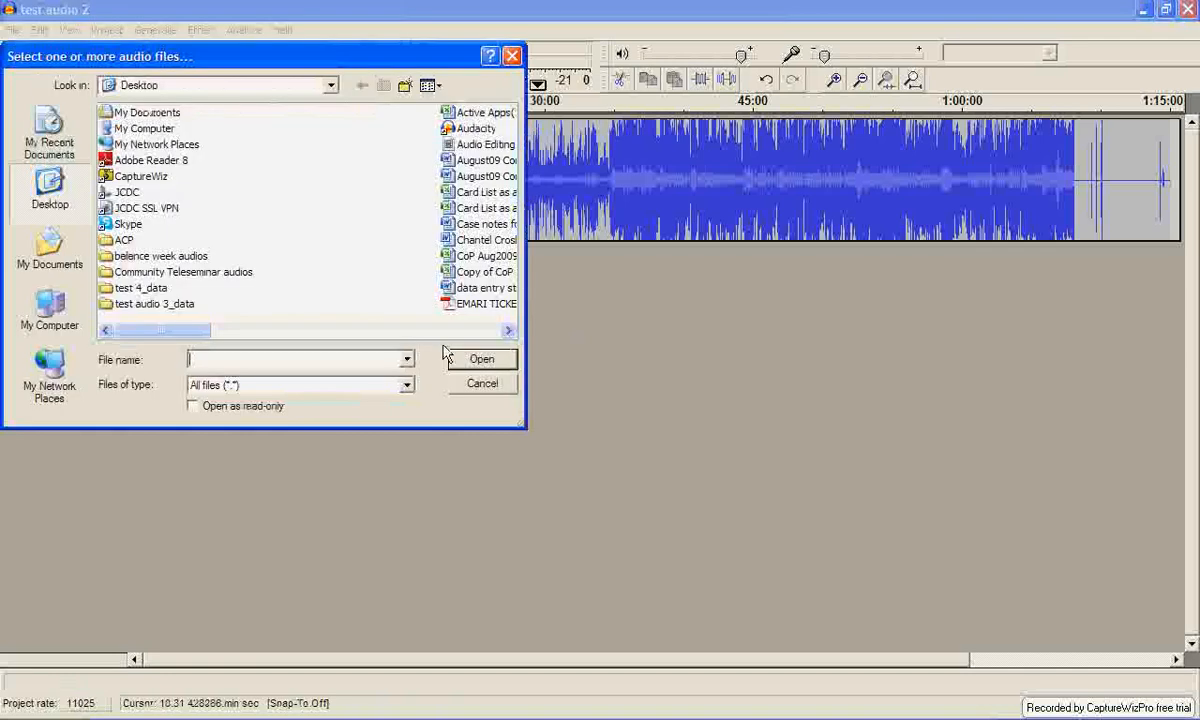
left_click(511, 56)
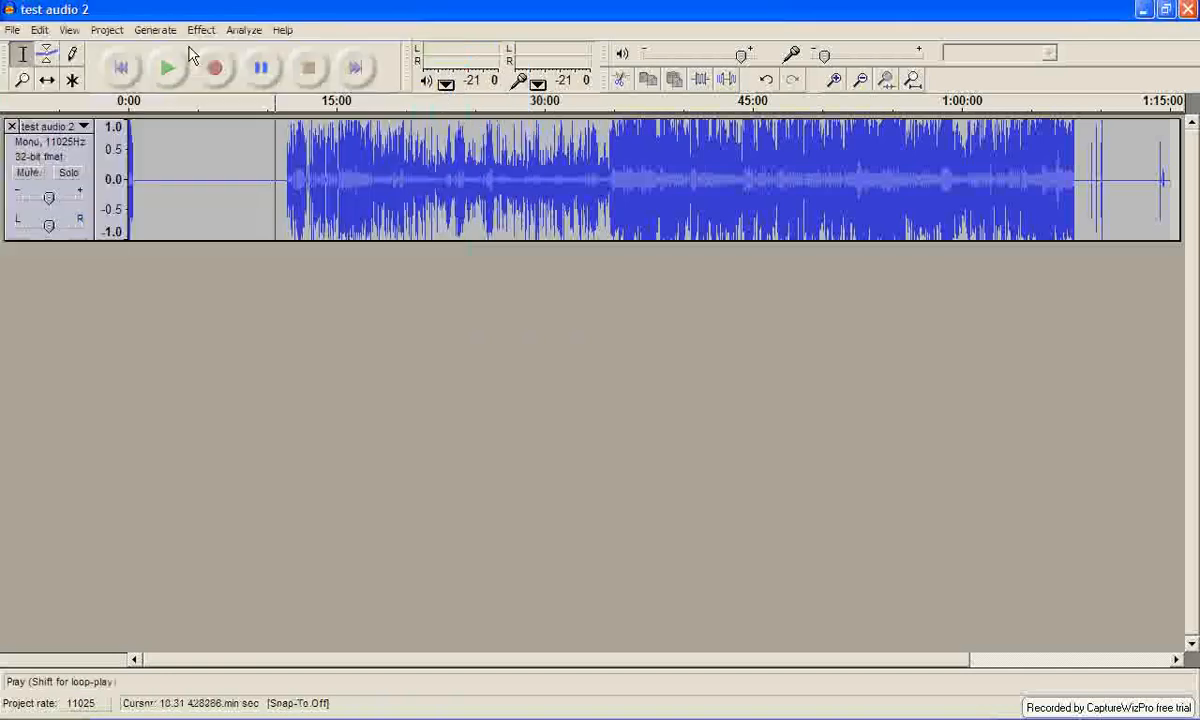
left_click(12, 30)
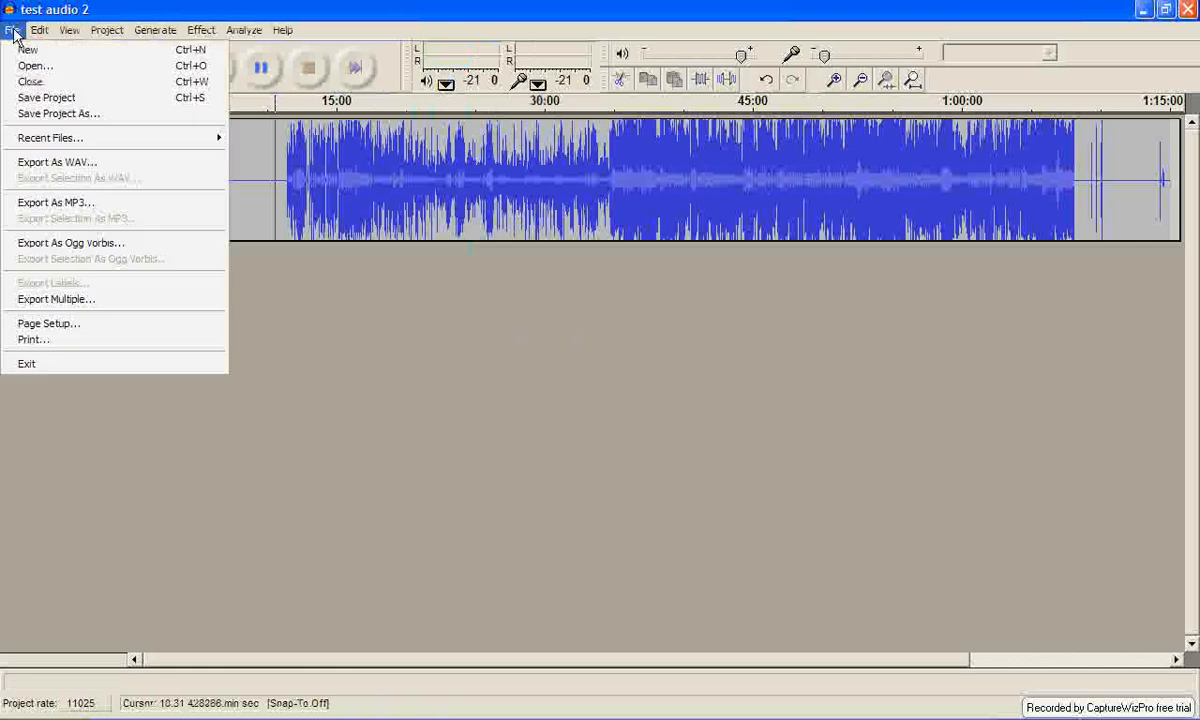
left_click(26, 49)
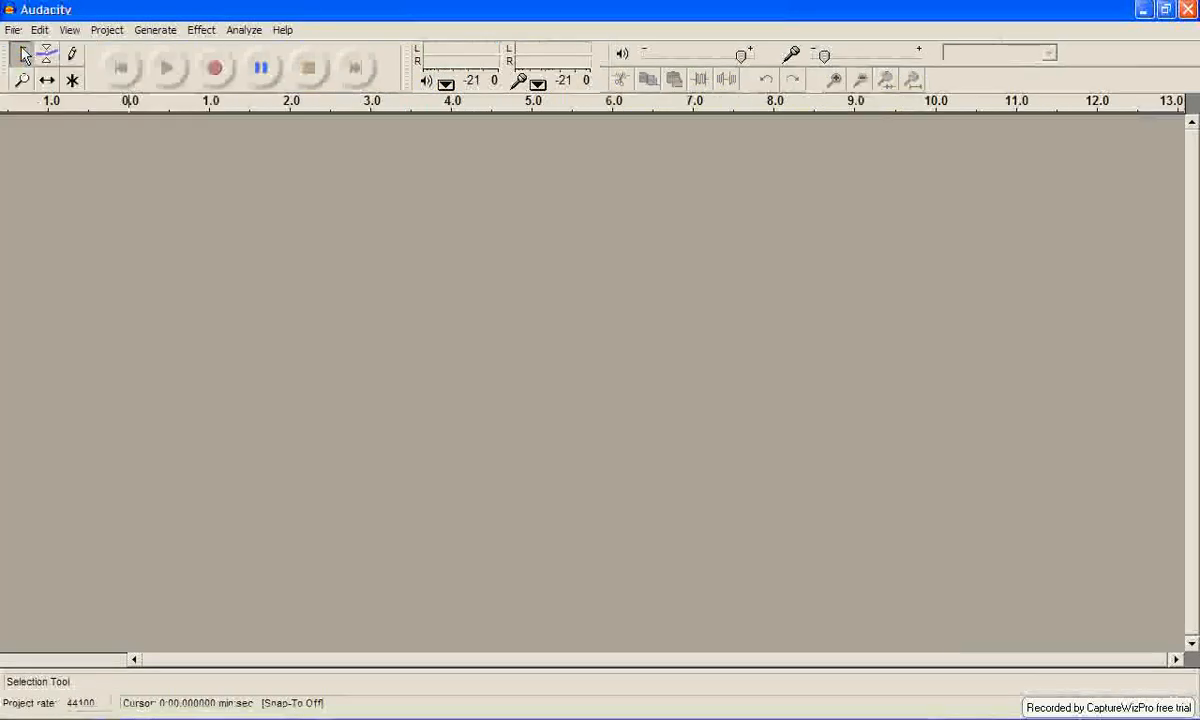
left_click(1188, 10)
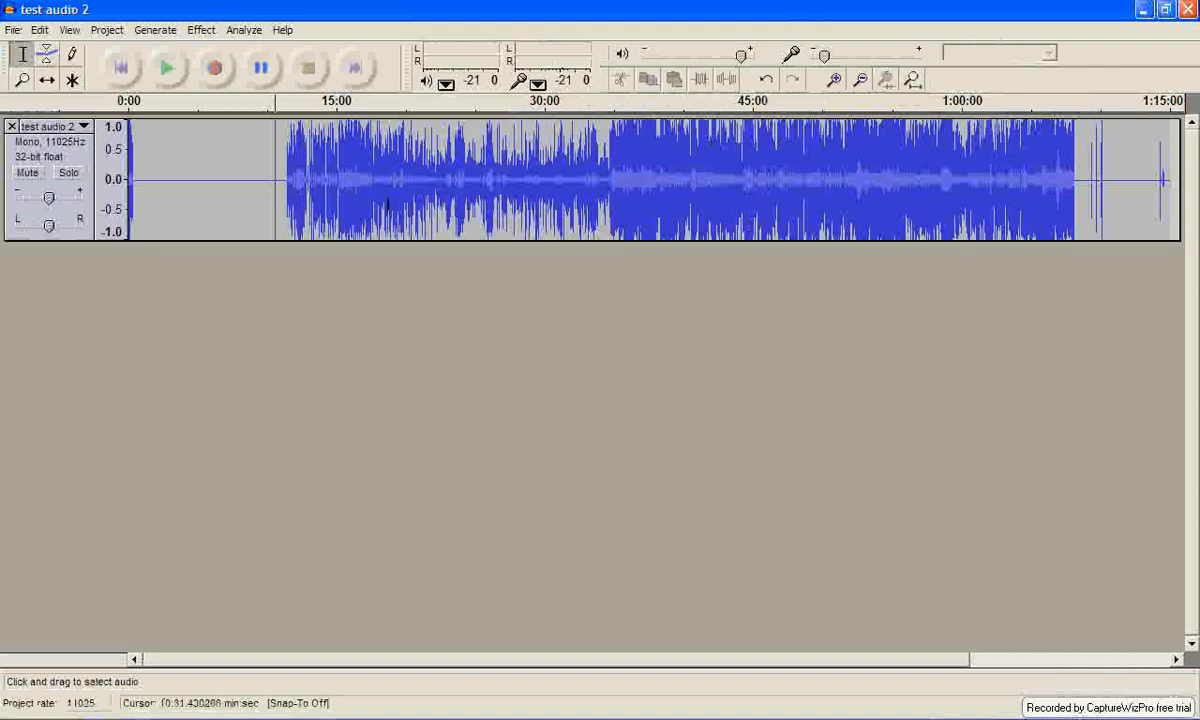
Replace the track's opening section, from 0:00 to about 11:12, with generated silence of the same length.
left_click(286, 181)
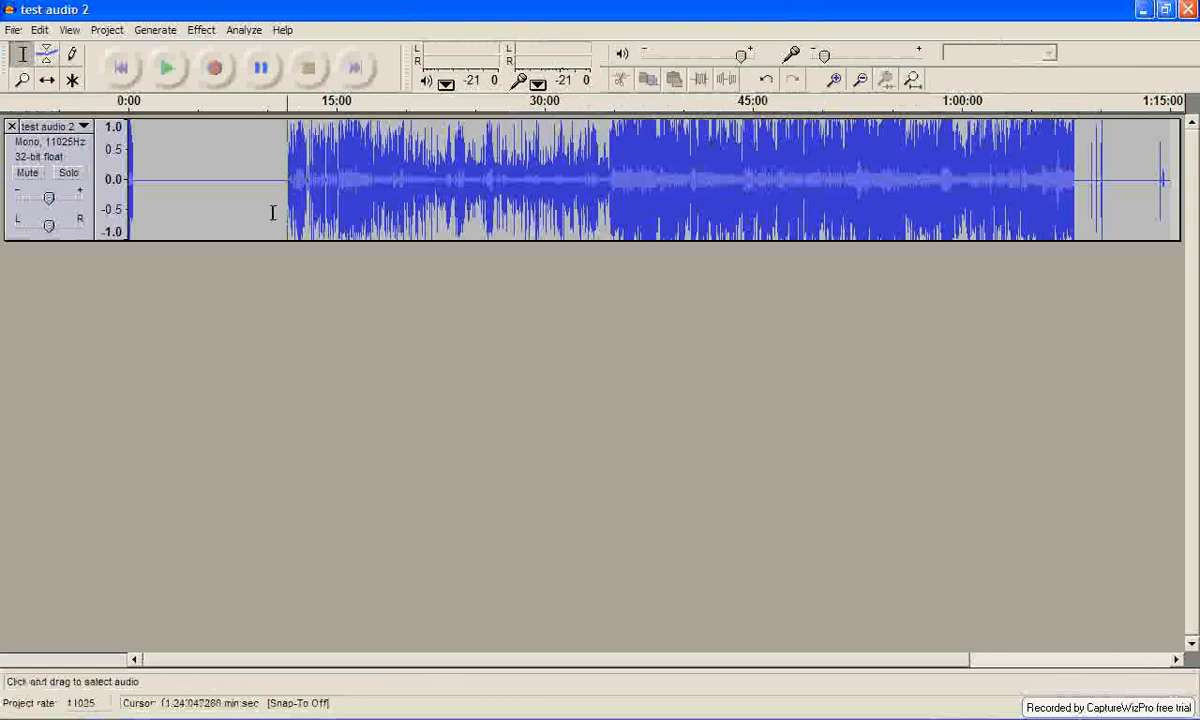
left_click_drag(290, 178, 102, 208)
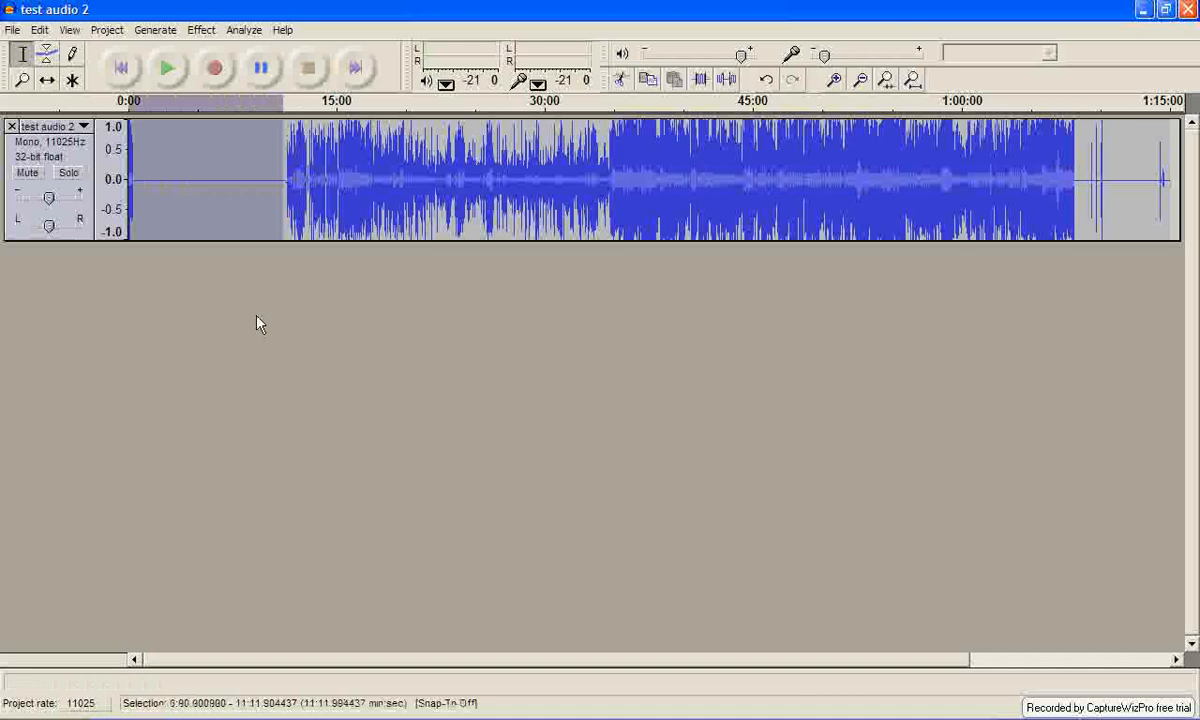
left_click(152, 31)
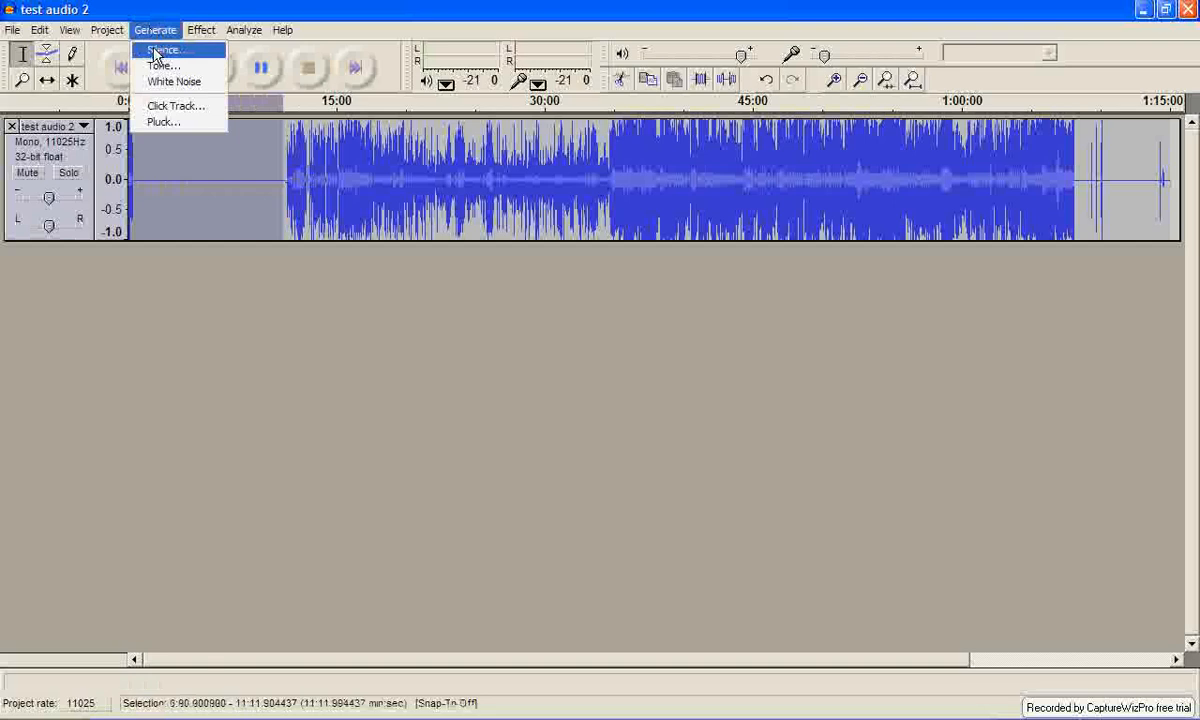
left_click(155, 55)
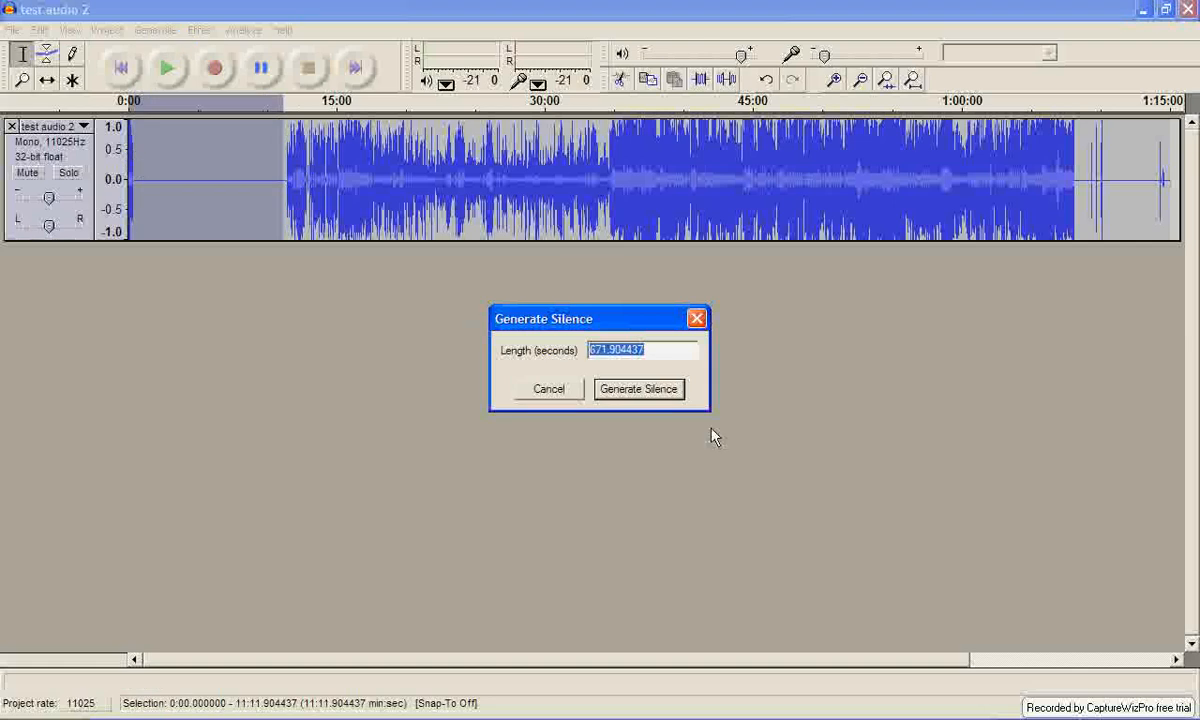
left_click(672, 396)
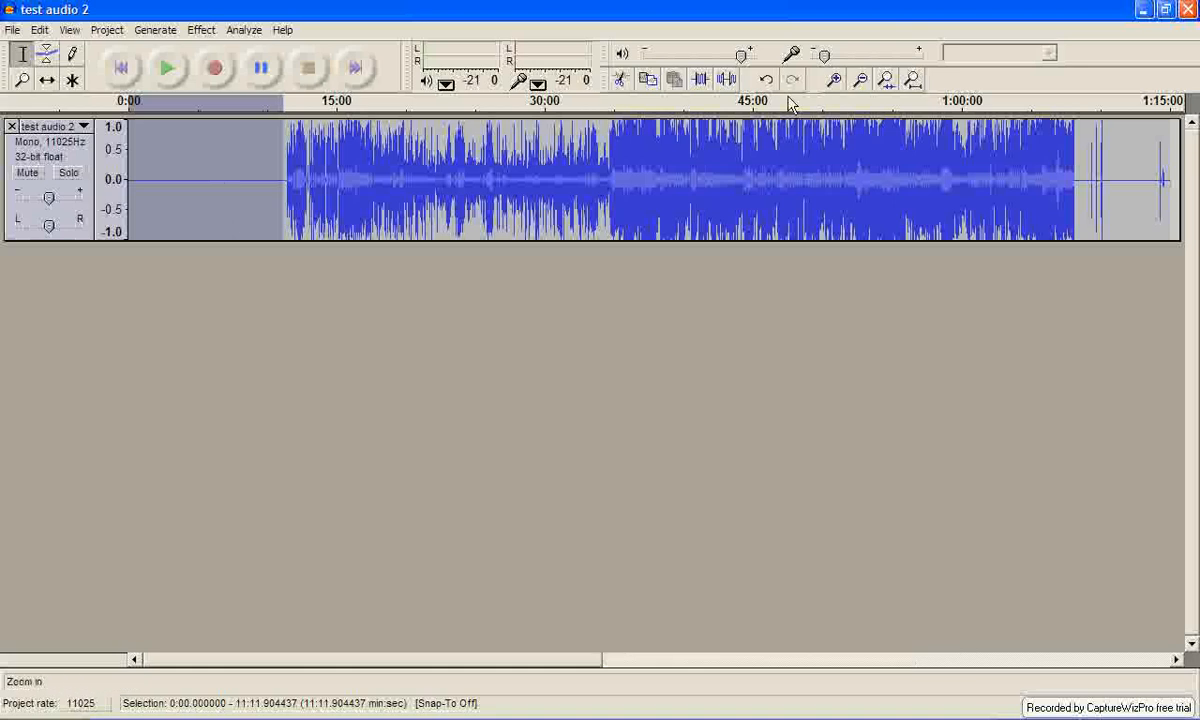
Replace the audio from about 15:01 to 18:02 with generated silence of the same length.
left_click(836, 82)
left_click(836, 82)
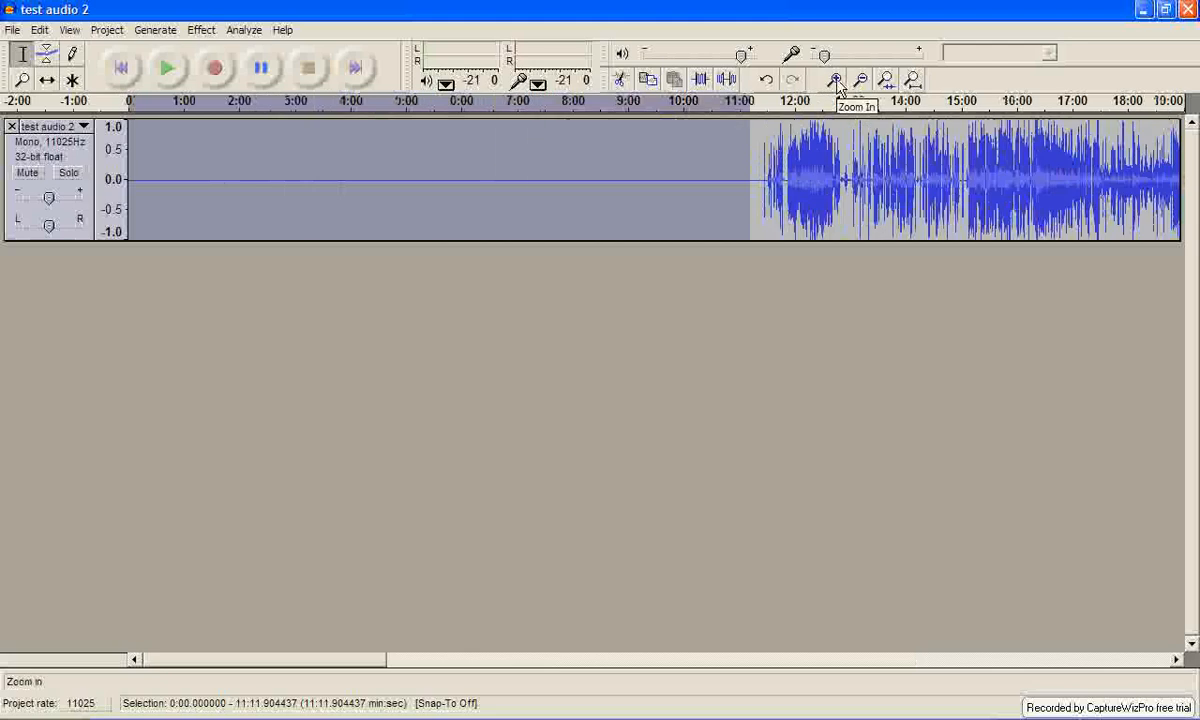
left_click(836, 82)
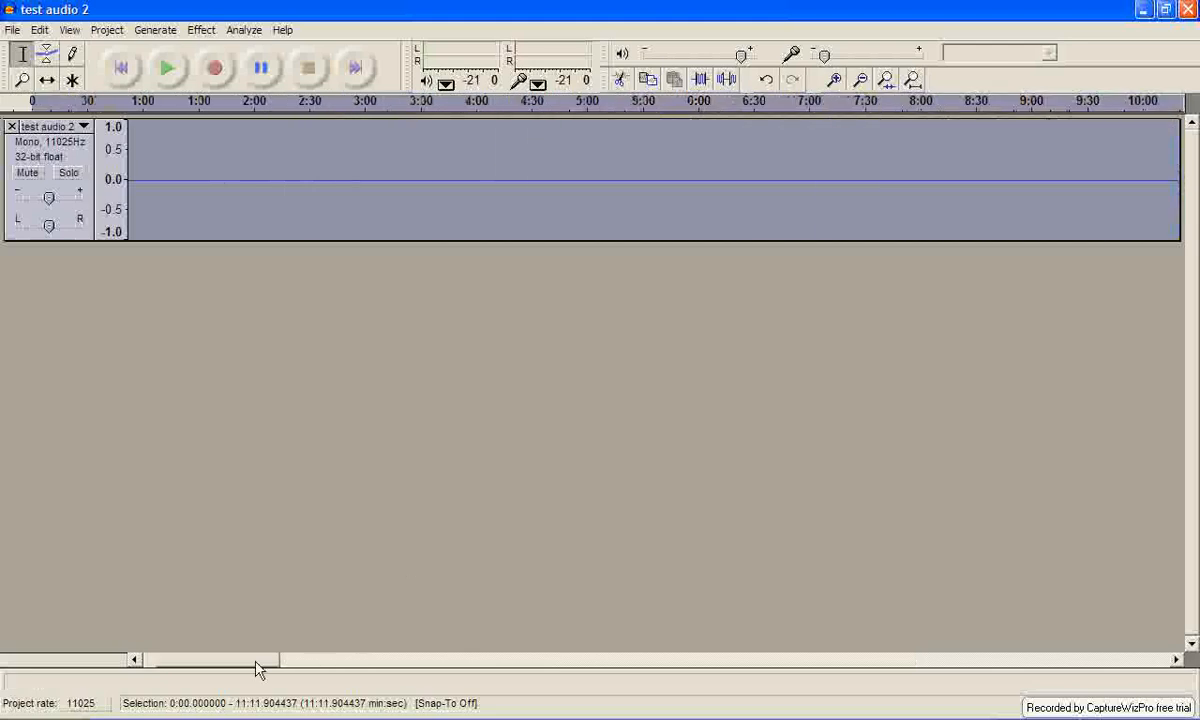
left_click(480, 659)
left_click_drag(526, 638, 386, 637)
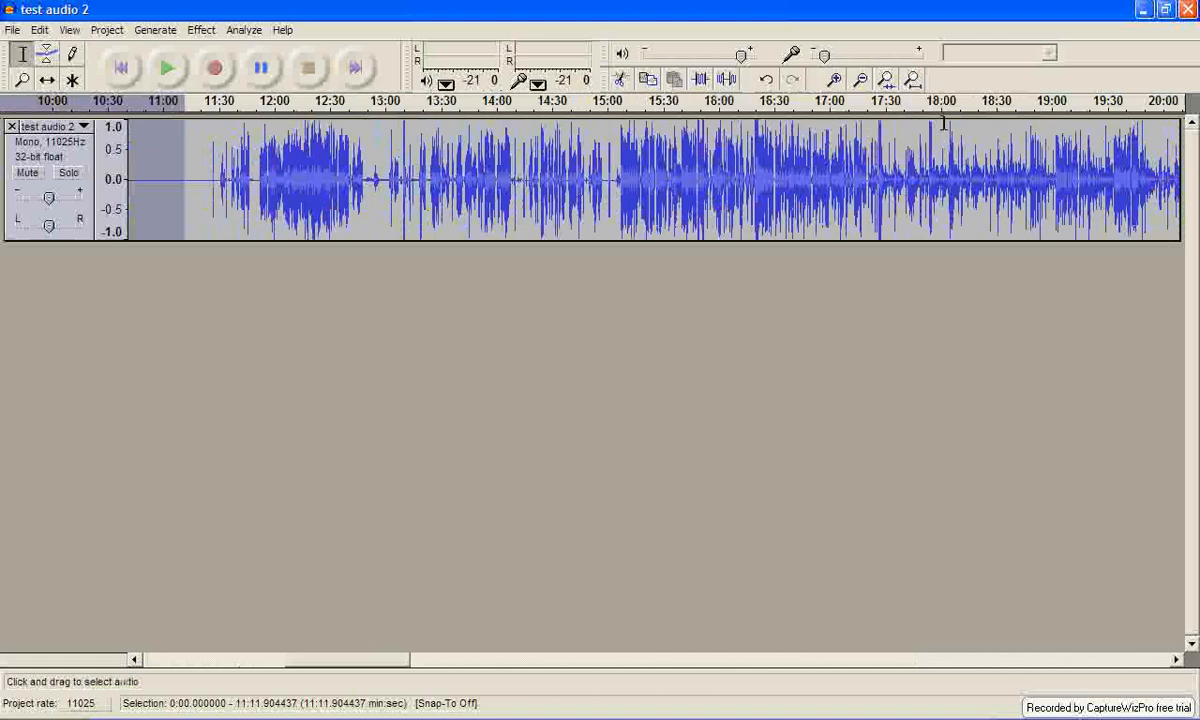
left_click(610, 128)
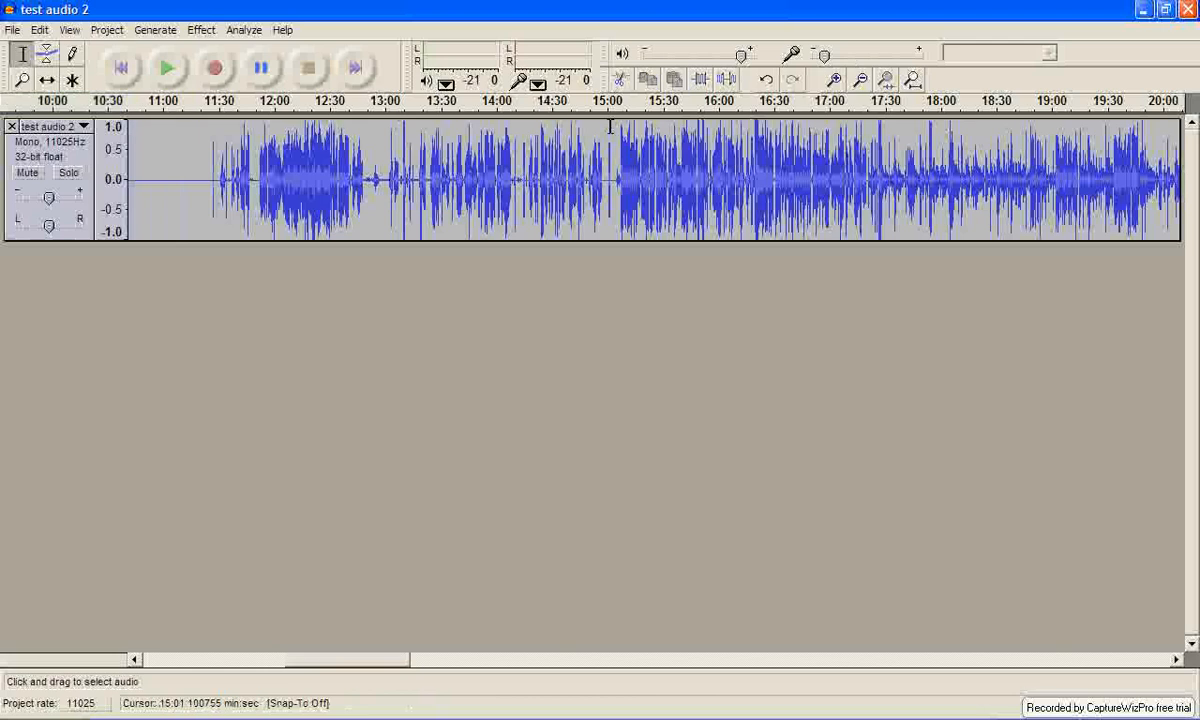
left_click_drag(610, 127, 946, 142)
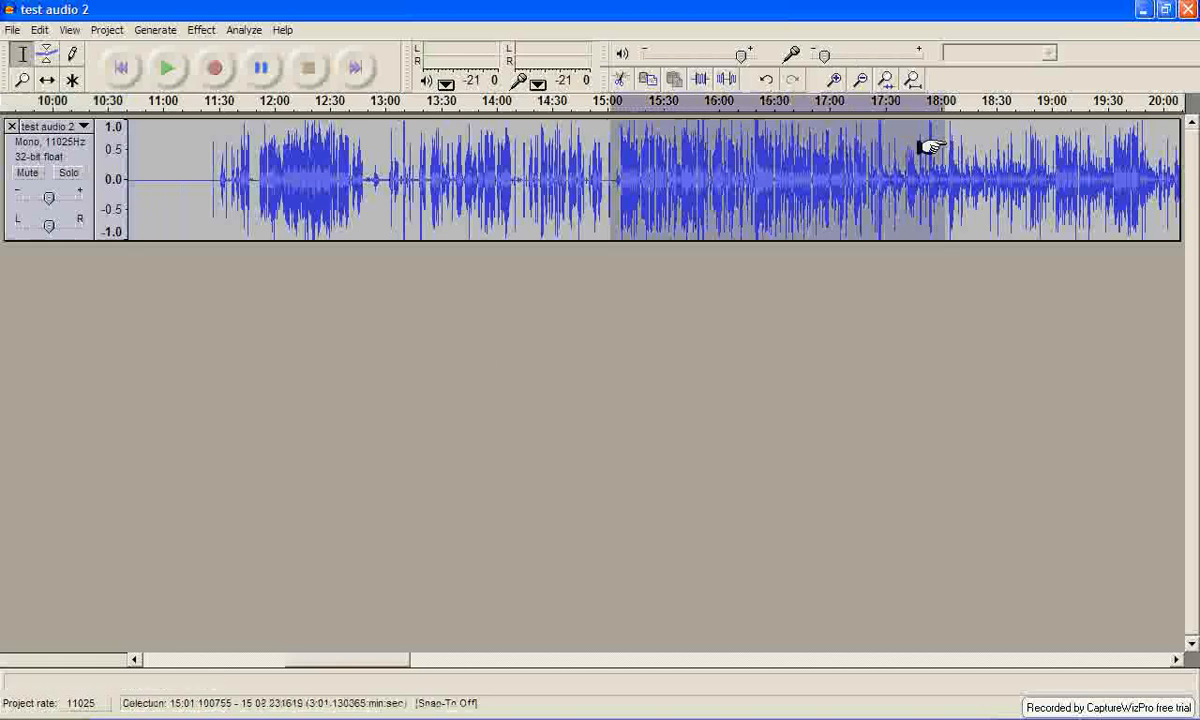
left_click(143, 27)
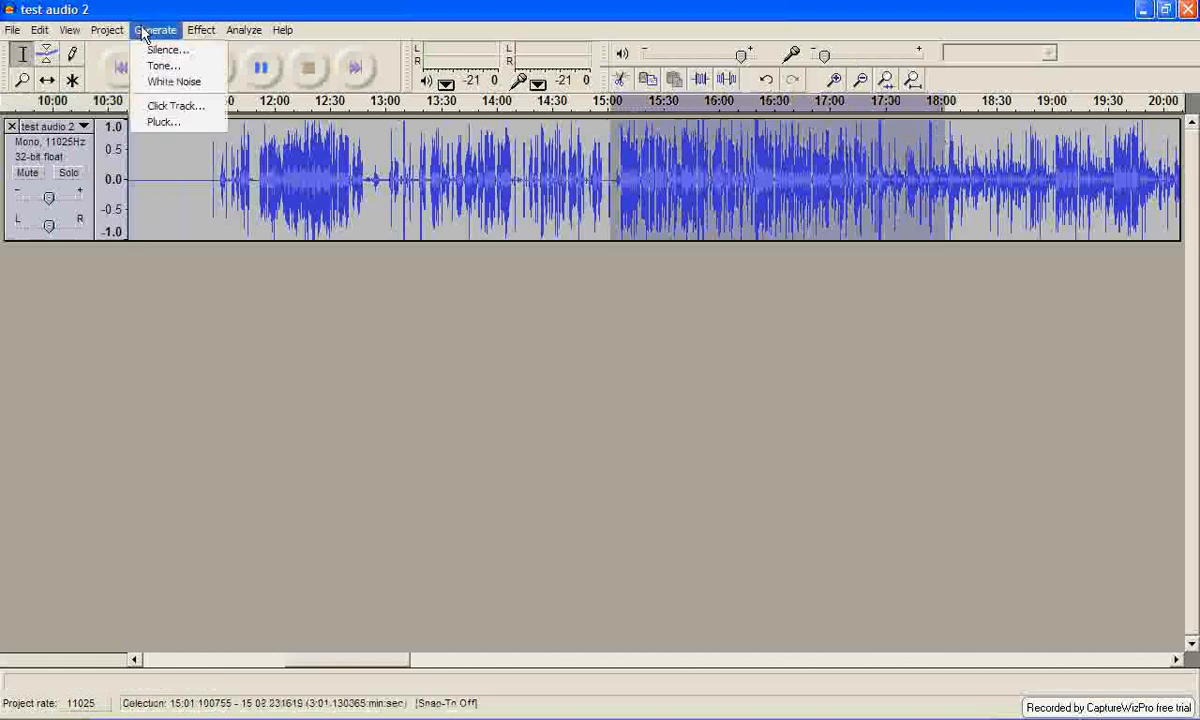
left_click(150, 46)
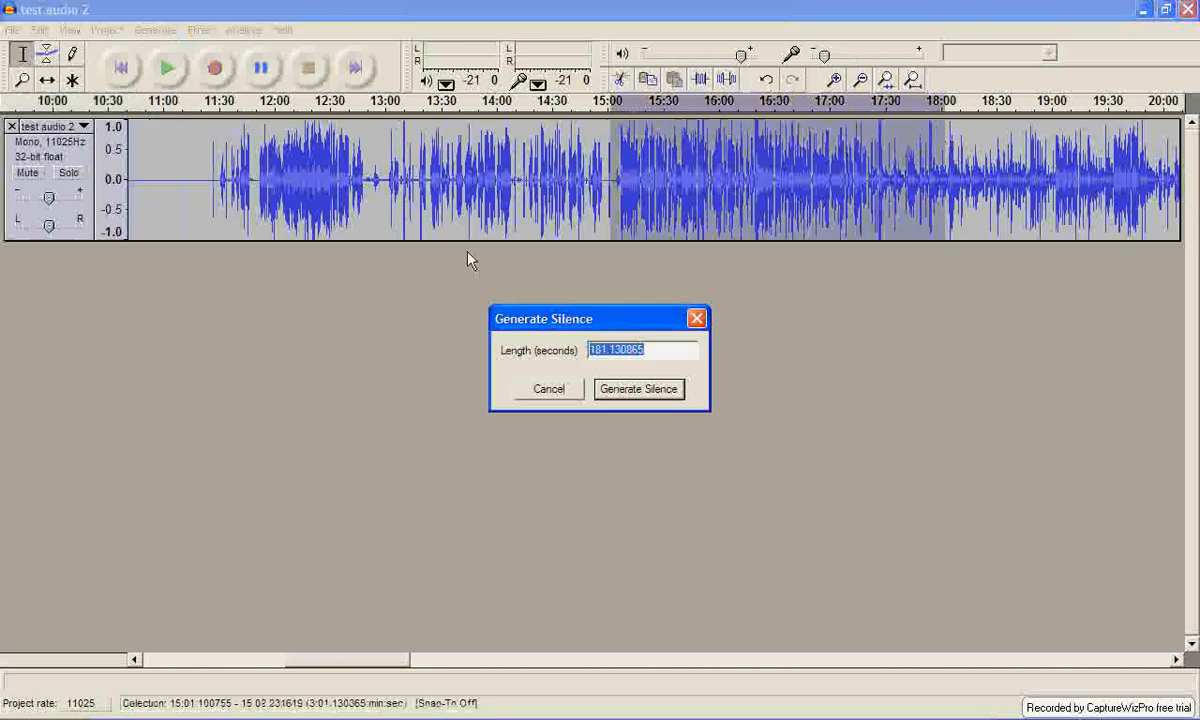
left_click(622, 394)
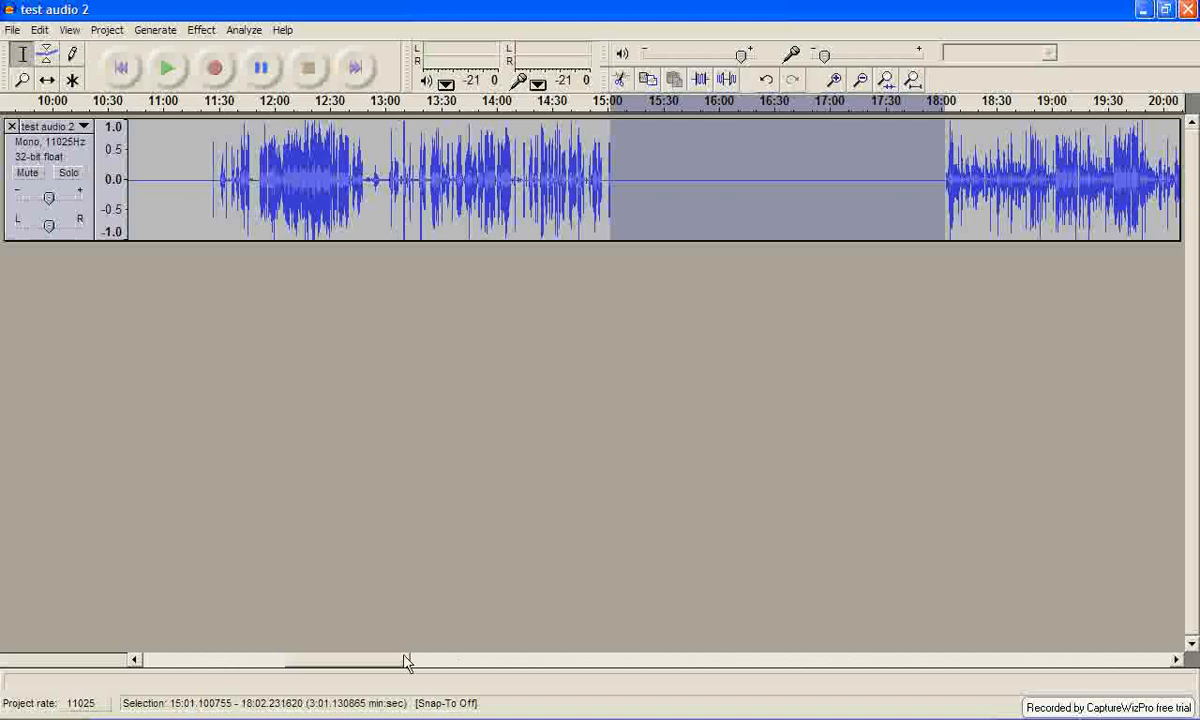
Cut the silent opening of the track from 0:00 to about 11:24.
left_click(717, 485)
left_click_drag(372, 660, 285, 625)
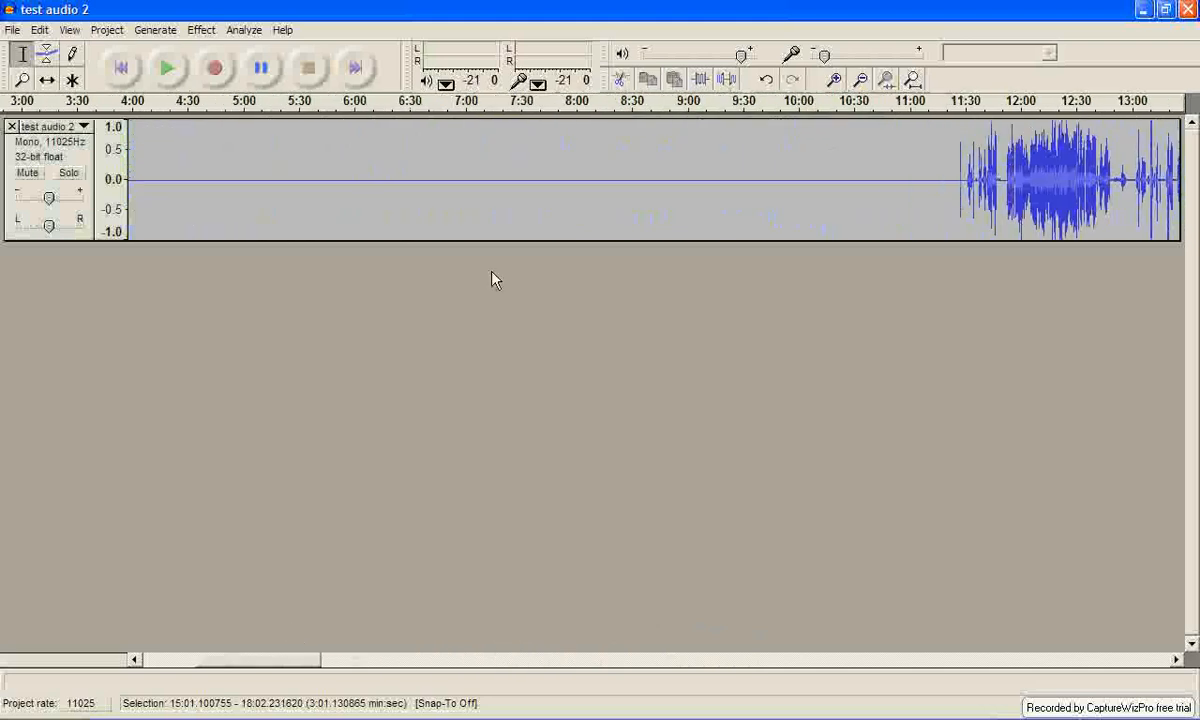
left_click(855, 80)
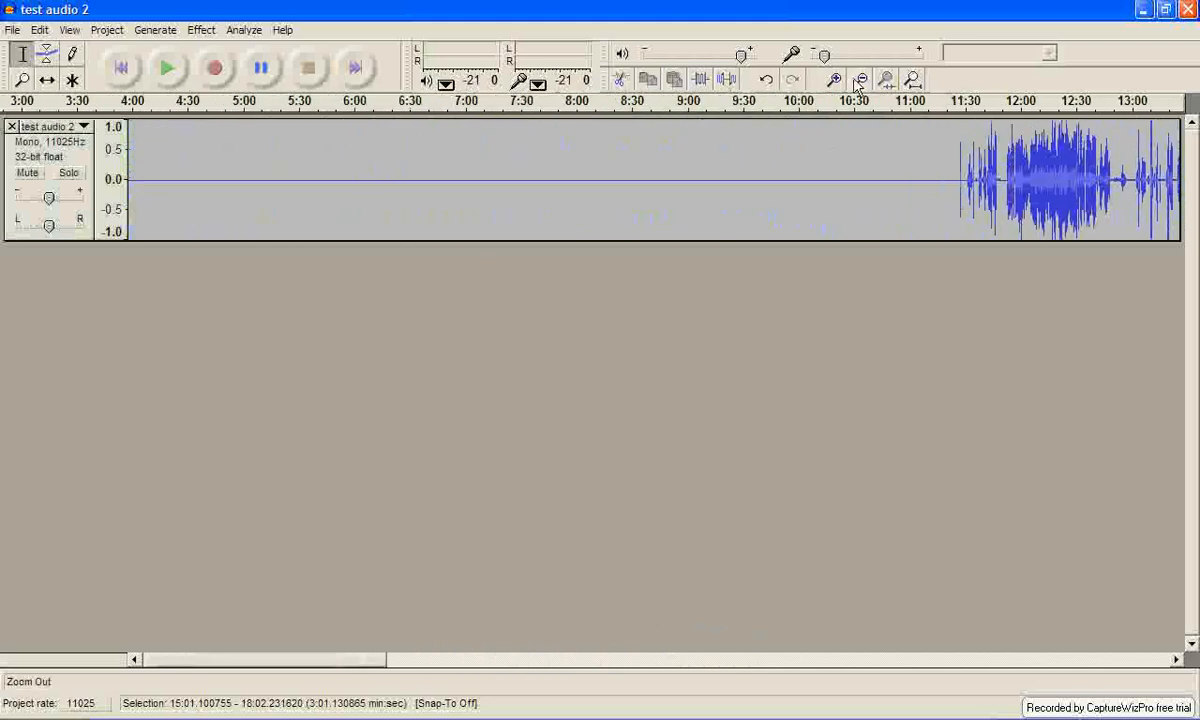
left_click(857, 80)
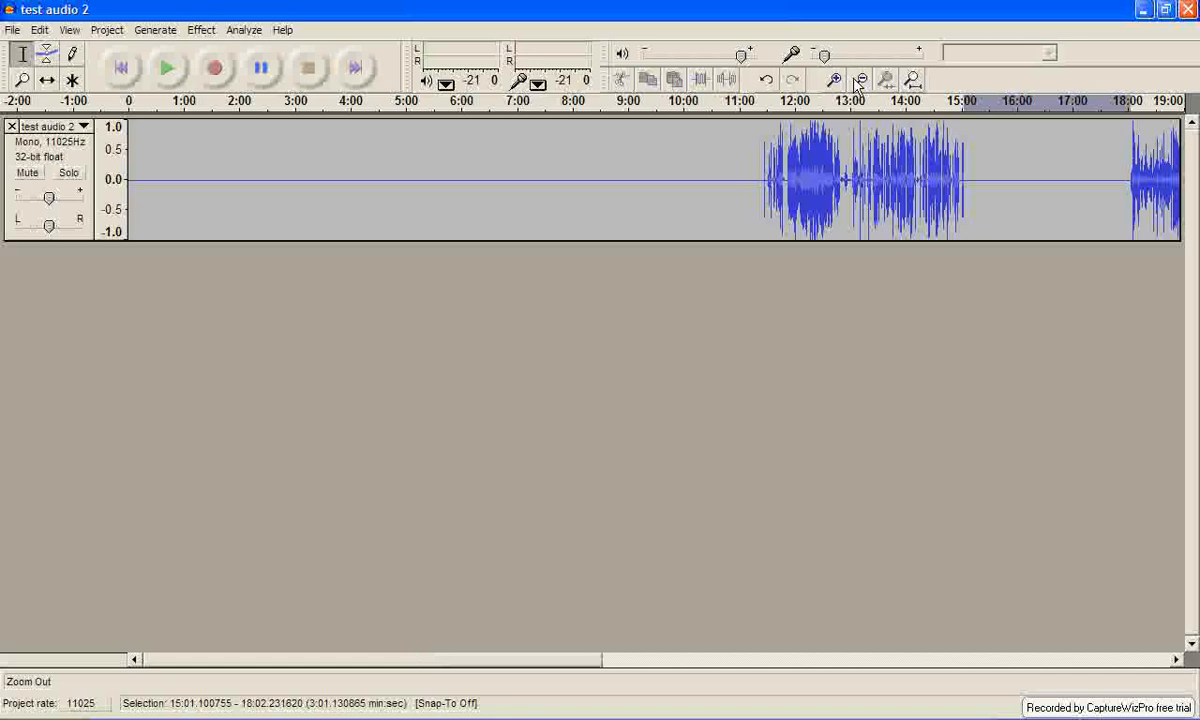
left_click(857, 80)
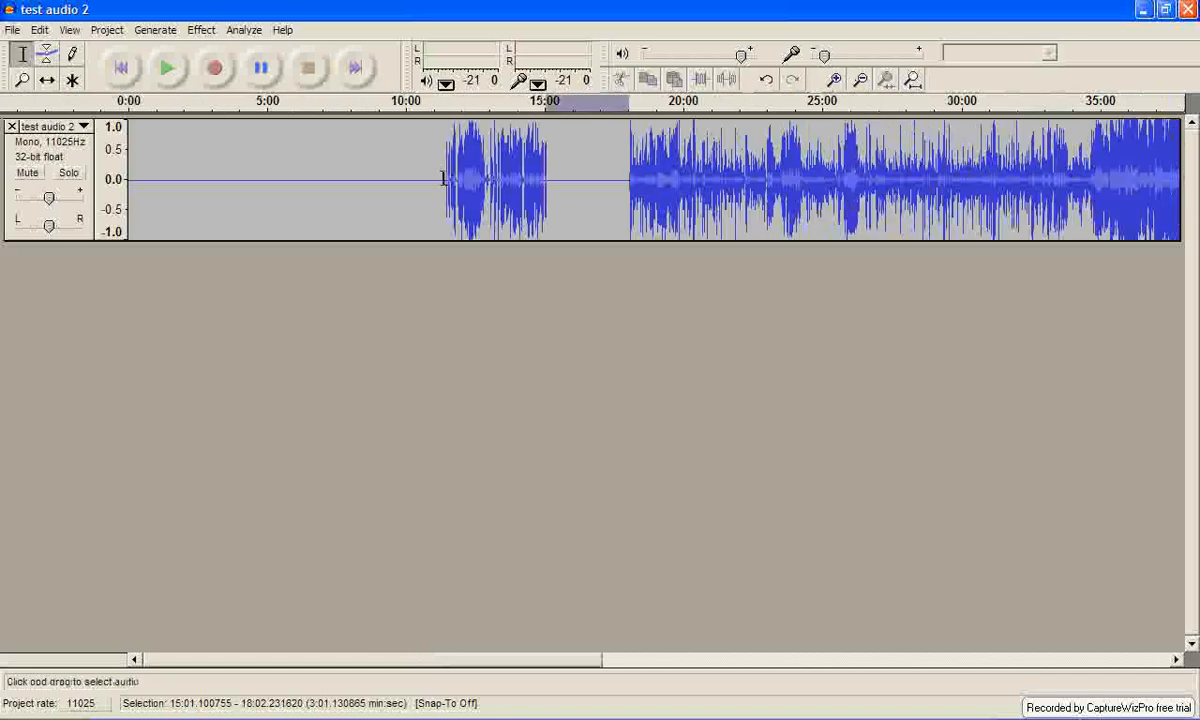
left_click_drag(443, 178, 125, 185)
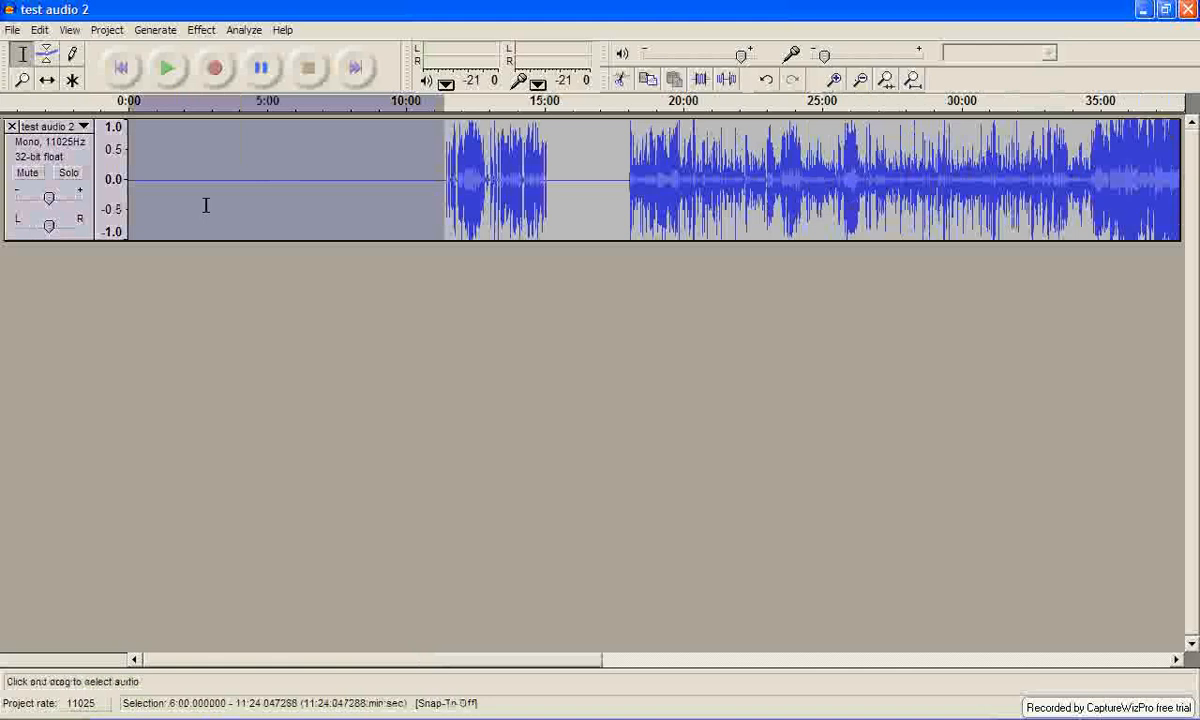
left_click(40, 30)
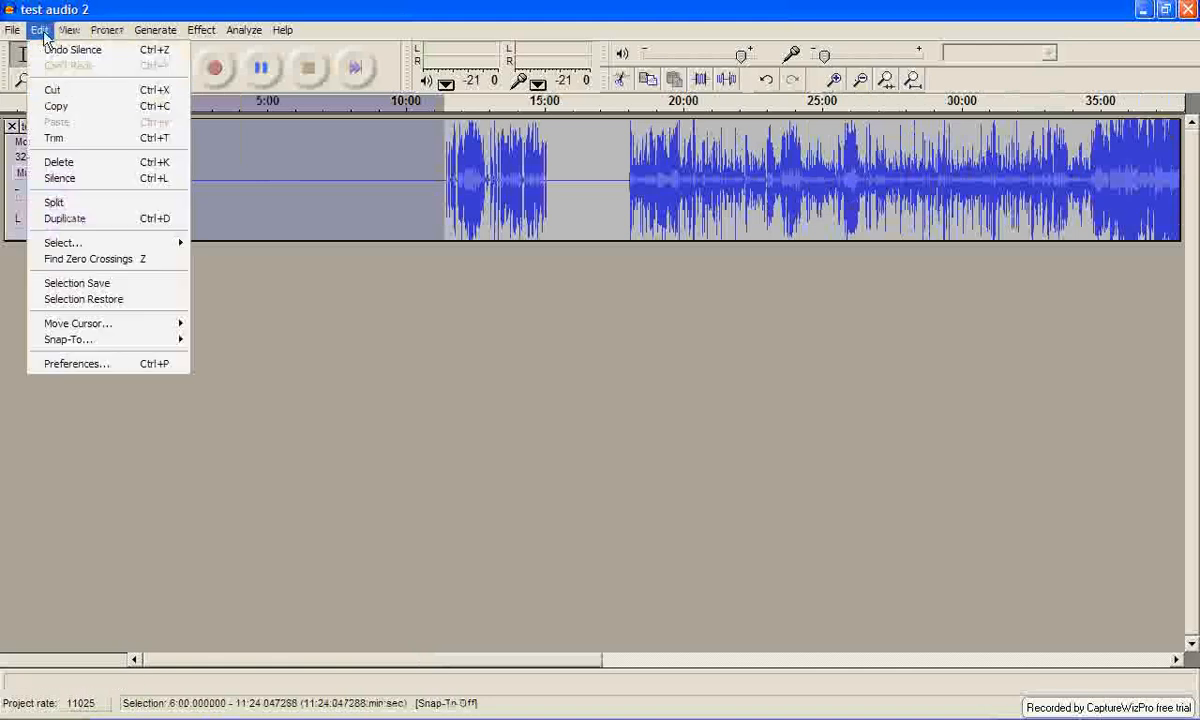
left_click(55, 90)
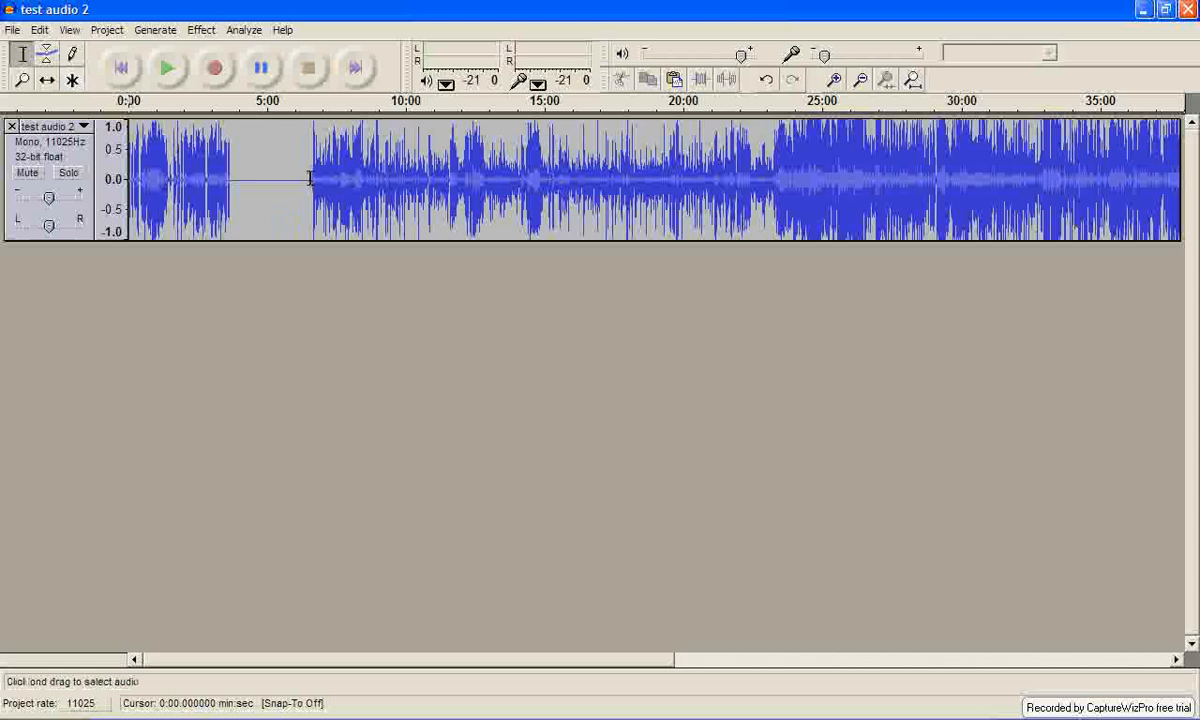
Select the remaining silence from about 3:38 to 6:34, and undo and redo the cut of the opening silence.
left_click_drag(310, 179, 230, 179)
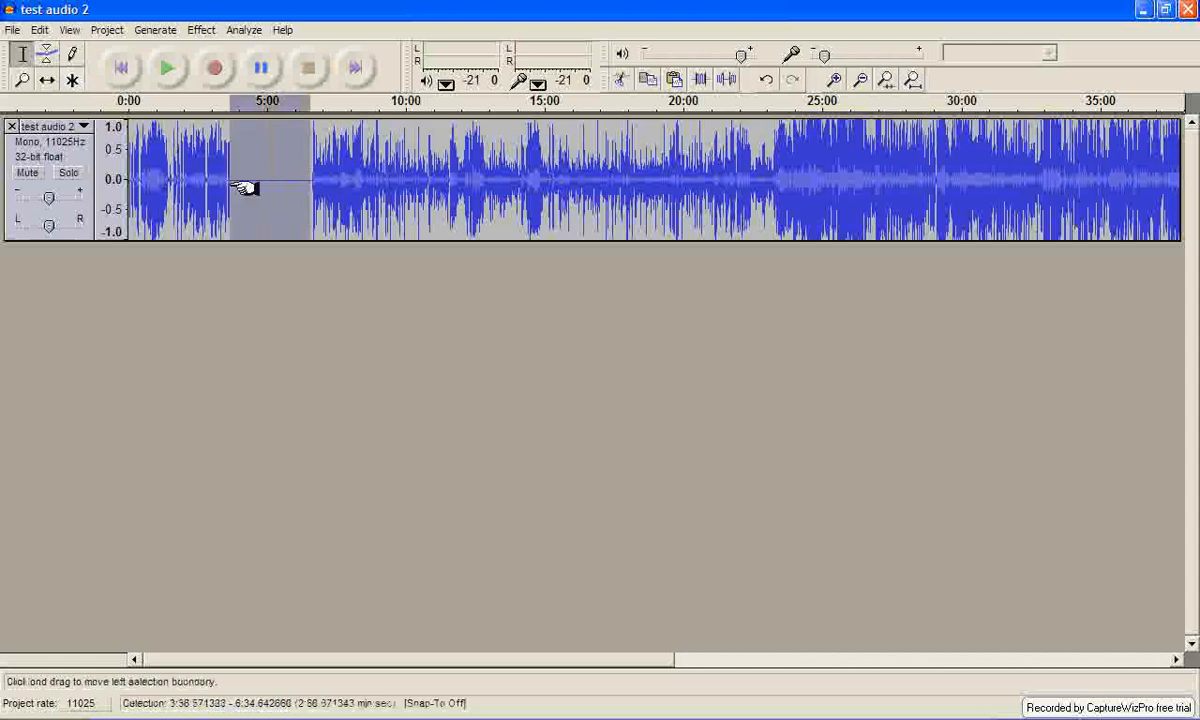
left_click(41, 29)
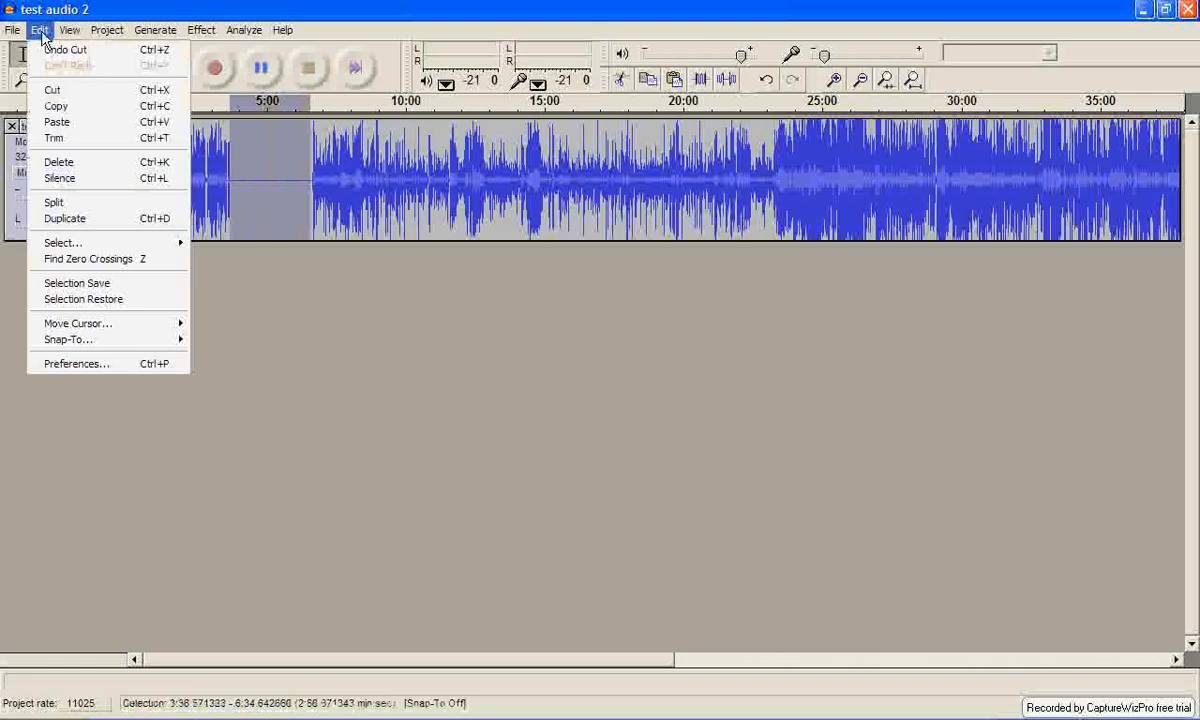
left_click(50, 50)
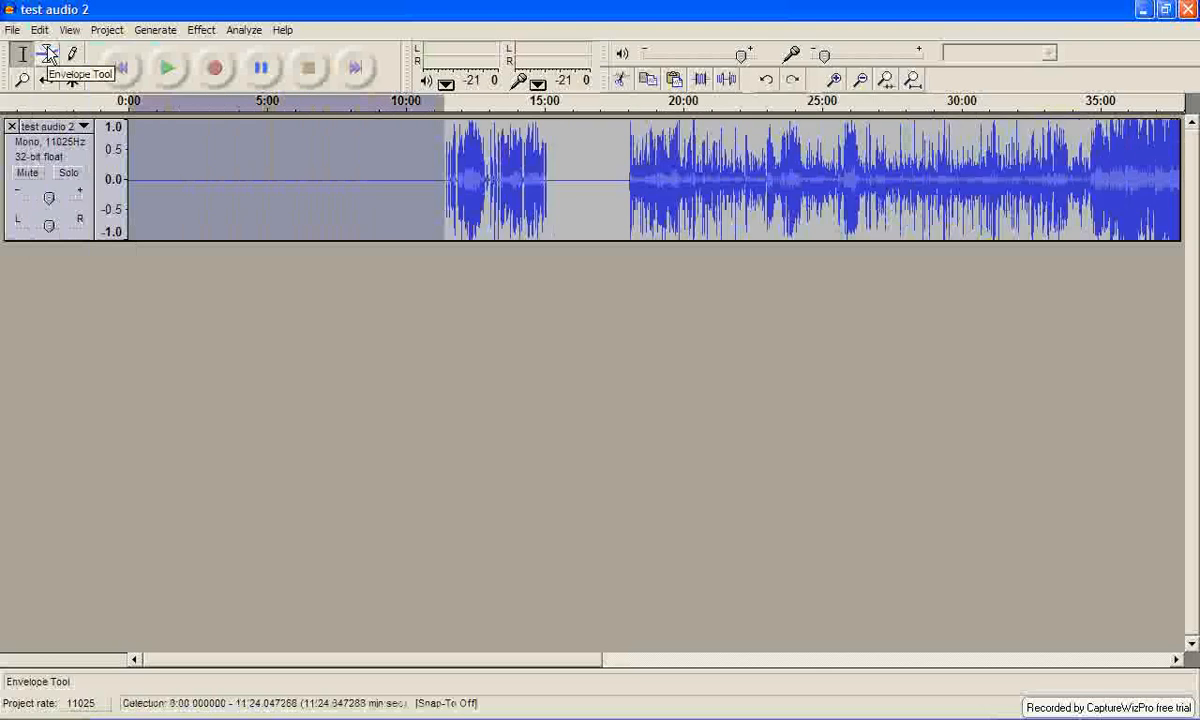
left_click(39, 30)
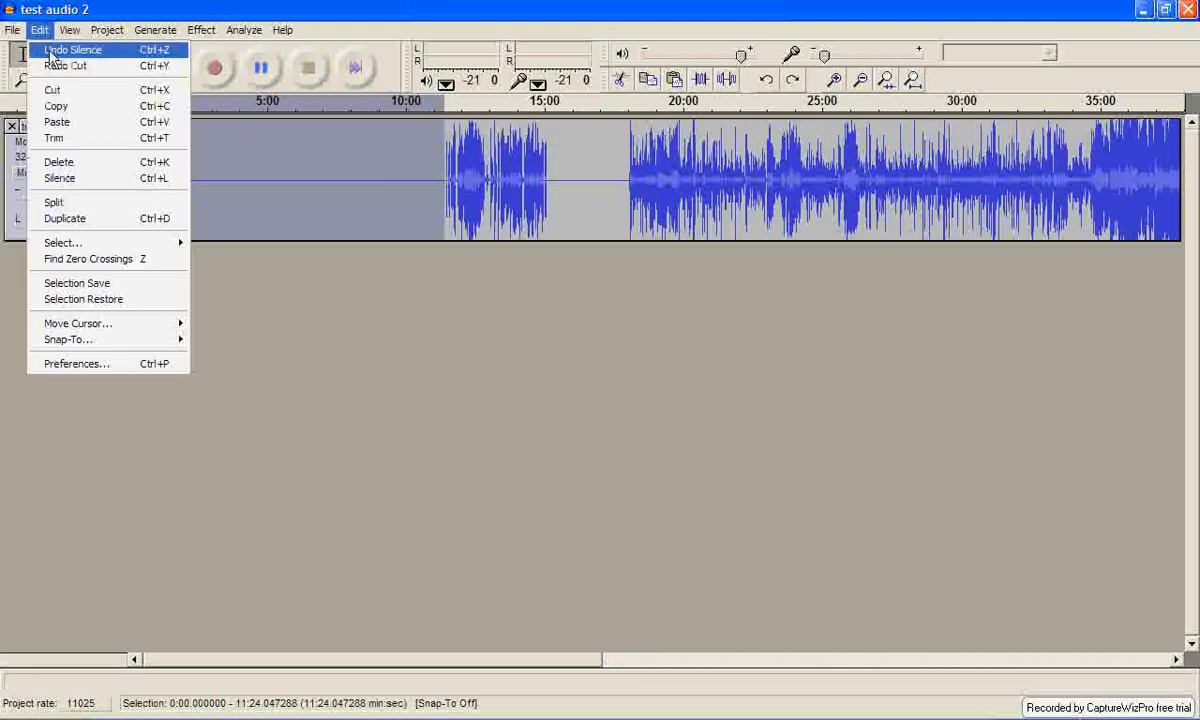
left_click(51, 52)
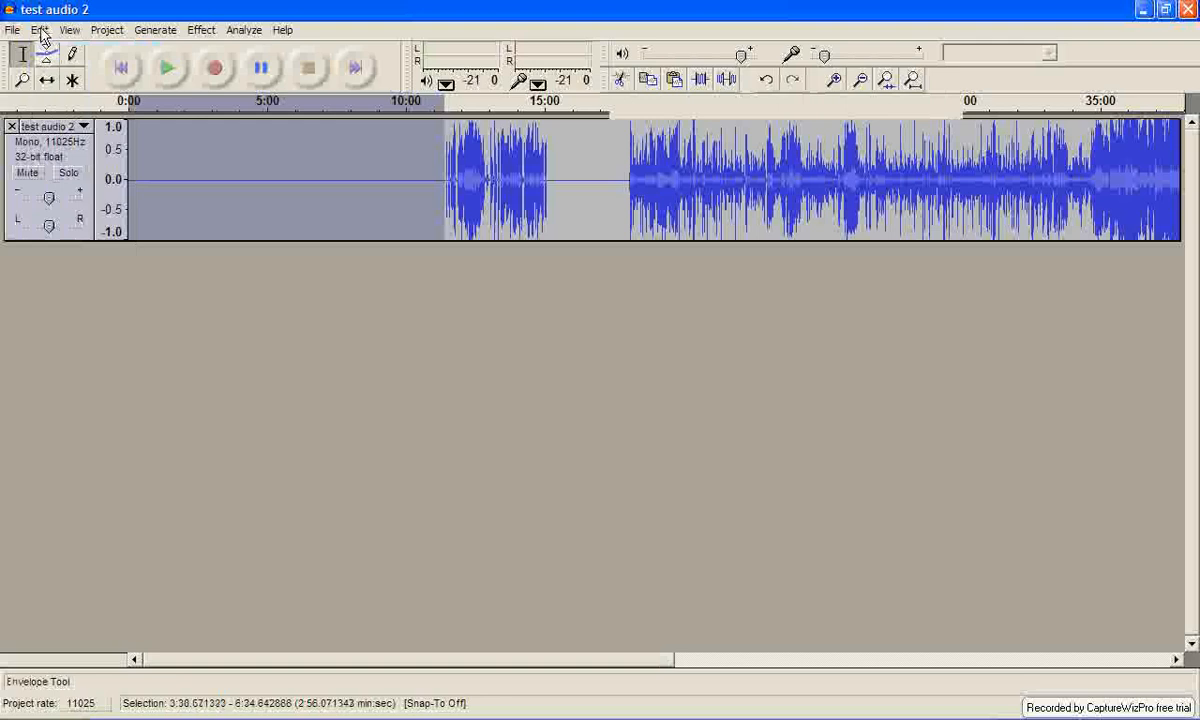
Cut the selected silent gap between about 3:38 and 6:34 from the track.
left_click(41, 30)
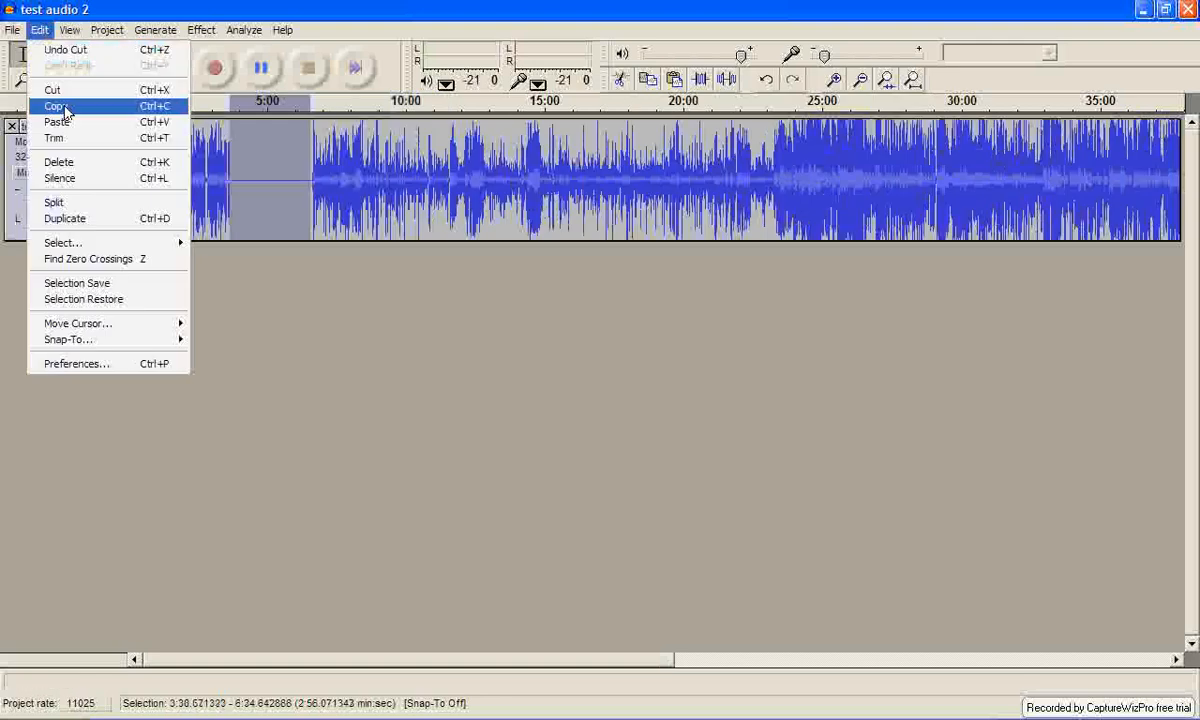
left_click(67, 90)
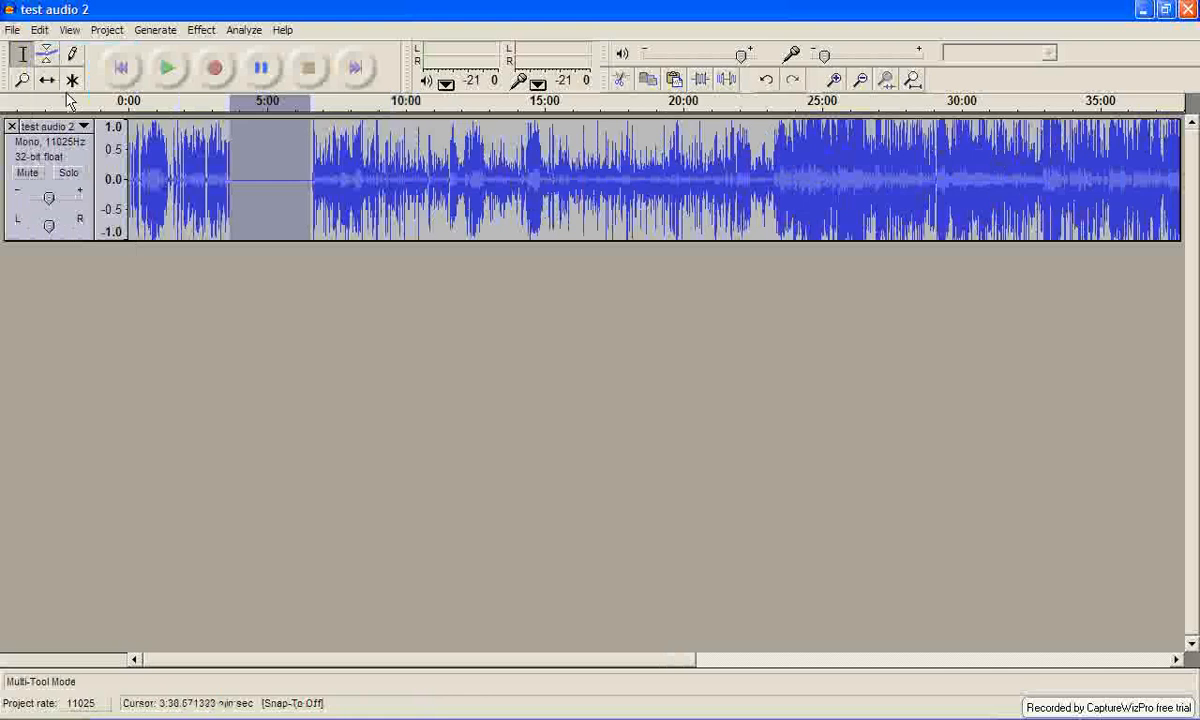
key("Delete")
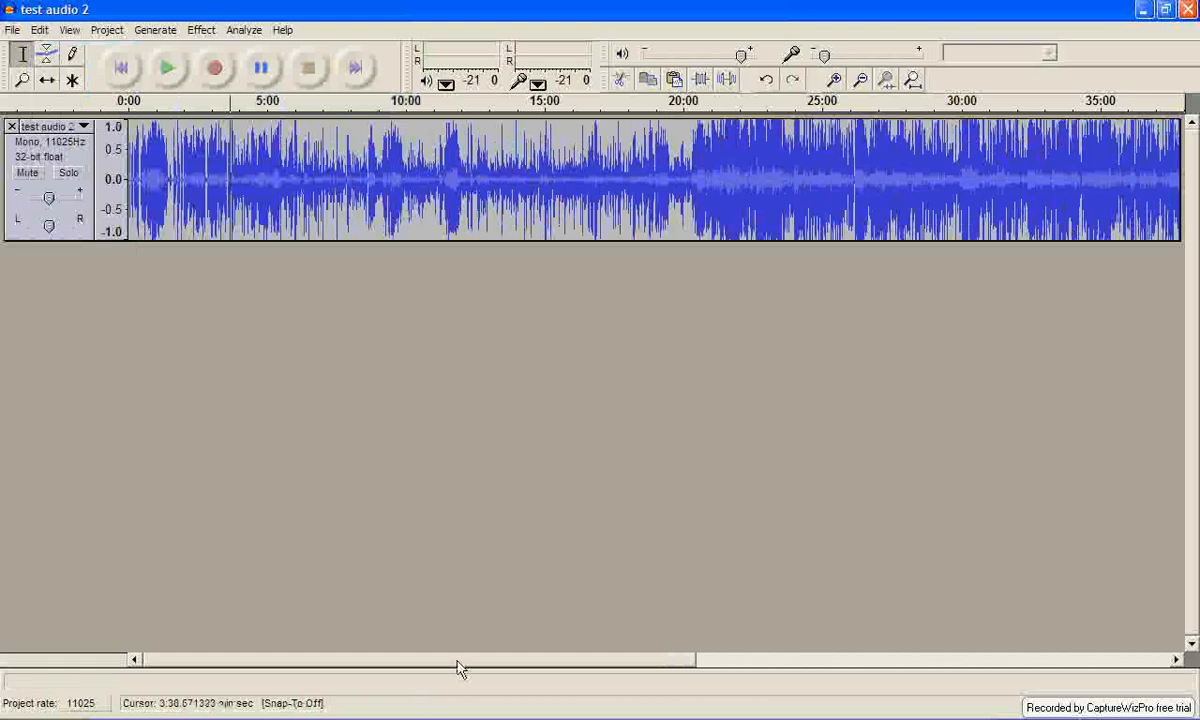
left_click(387, 661)
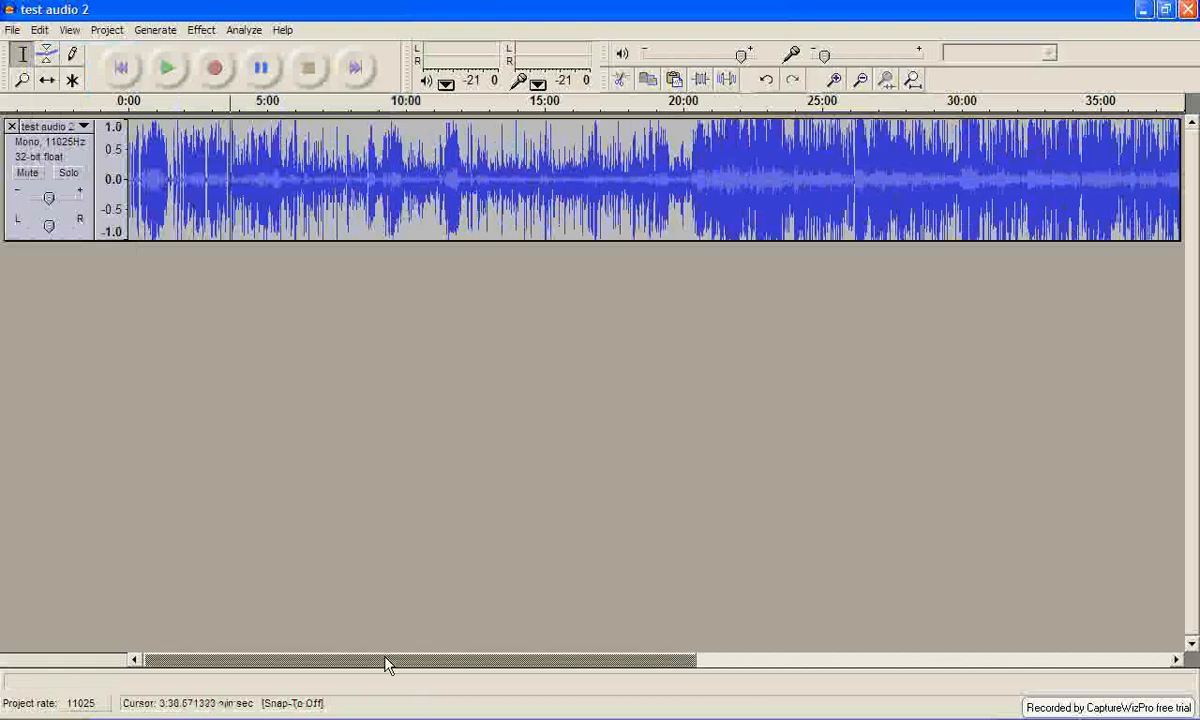